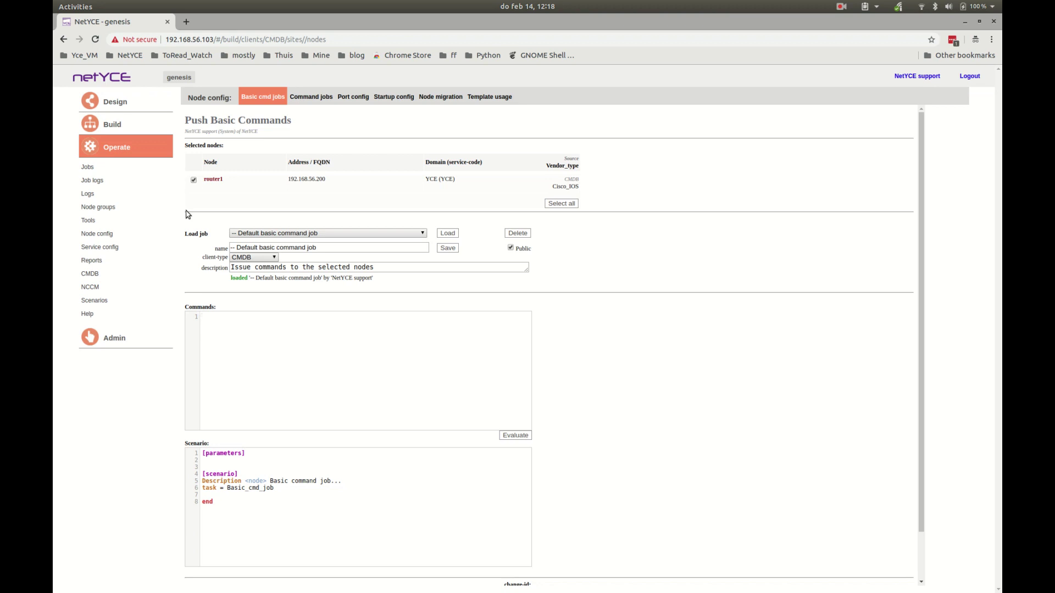
Step: Enter the command "ntp server 2.3.4.5" for router1 and schedule the basic command job to run now
type("ntp server 2.3.4.5")
scroll(430, 361, "down", 1)
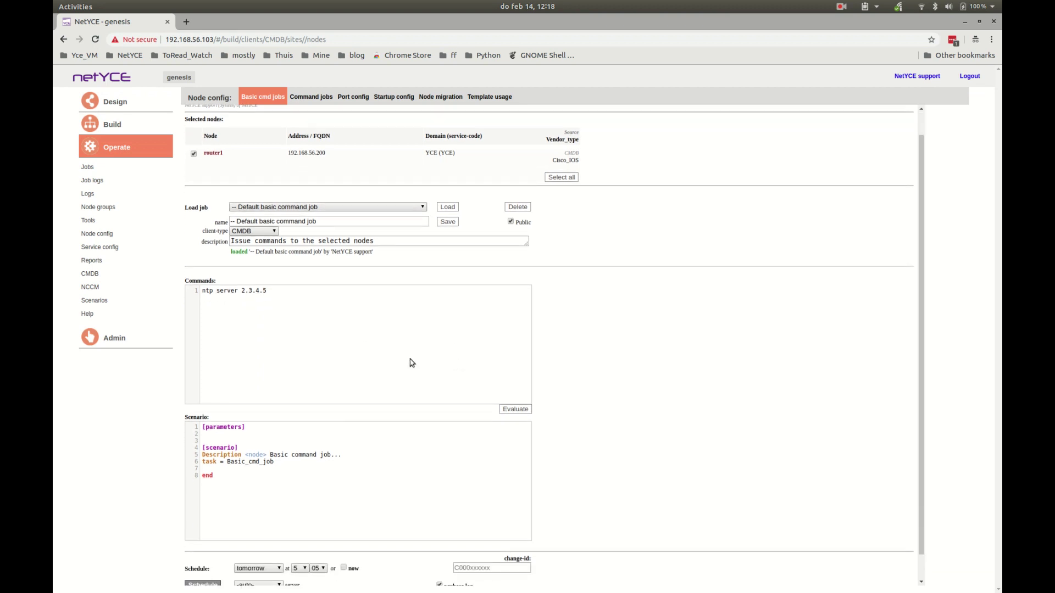
double_click(212, 463)
left_click(343, 569)
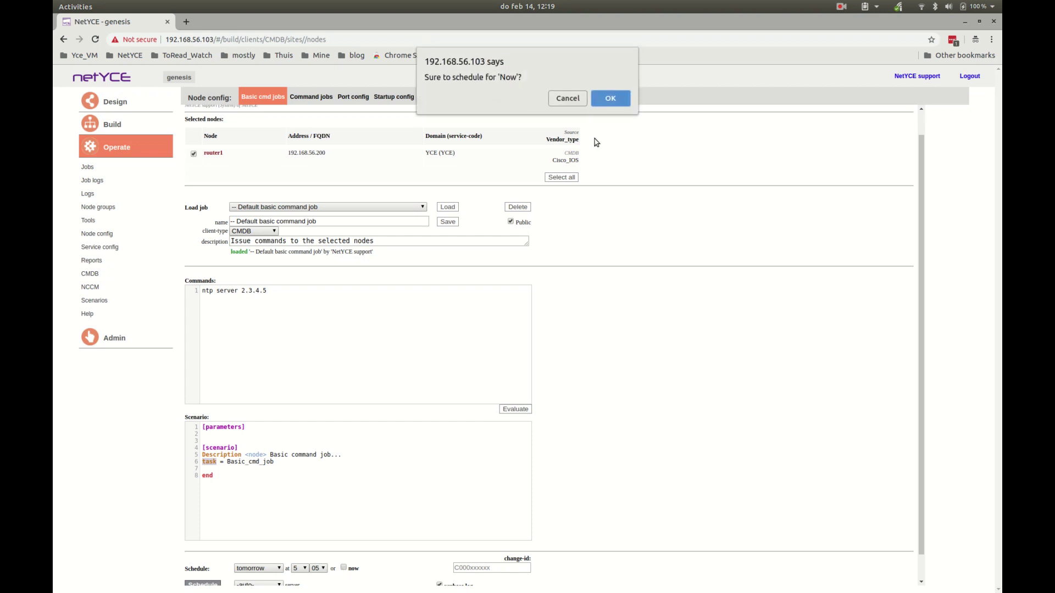
left_click(605, 99)
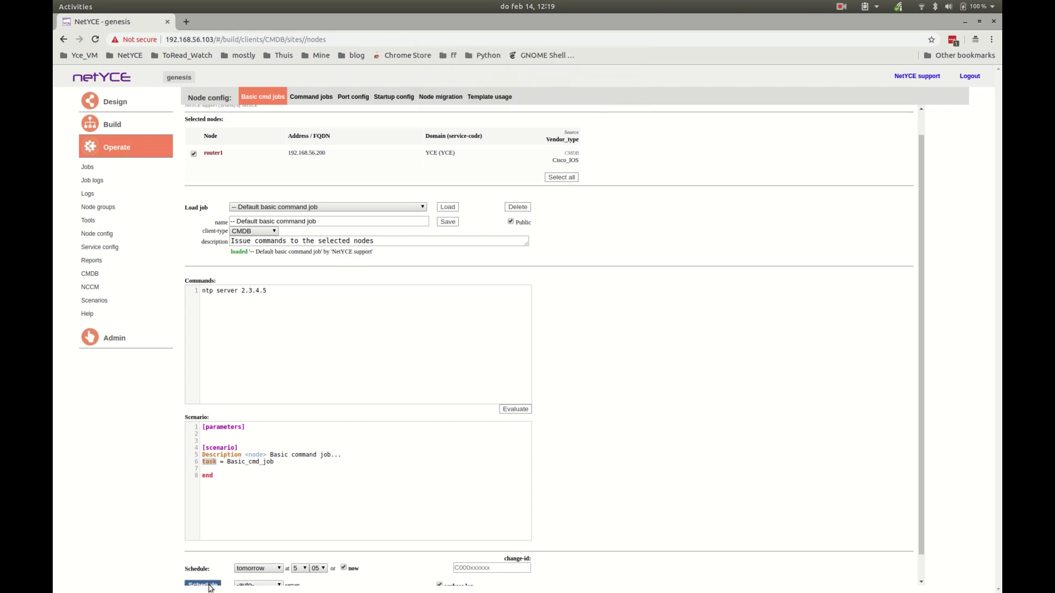
left_click(202, 585)
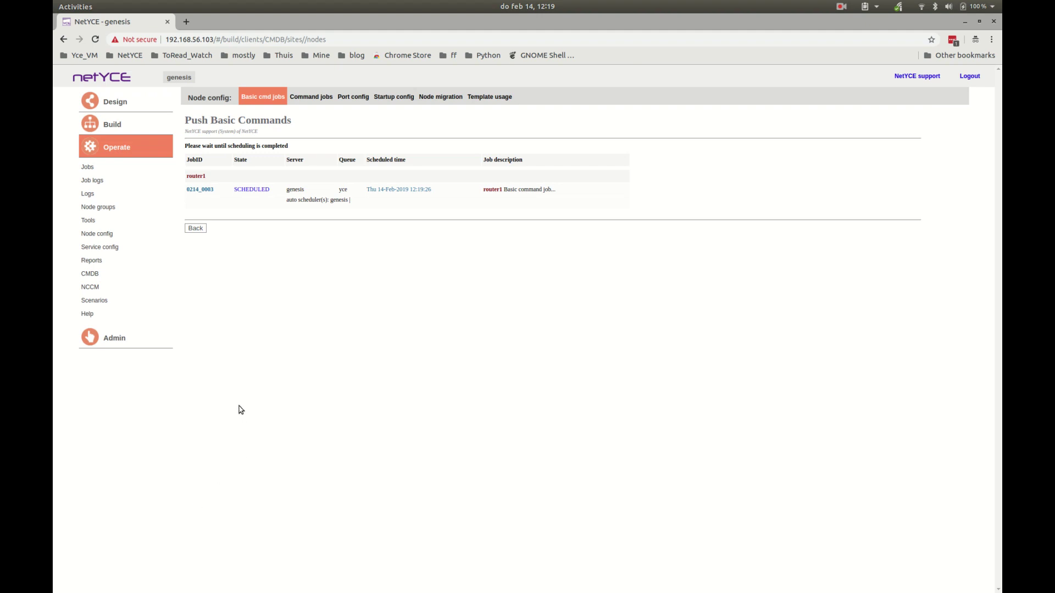
Step: Open the Basic_cmd_job scenario and examine its Cmd_exec_basic line and error-handling block
left_click(104, 303)
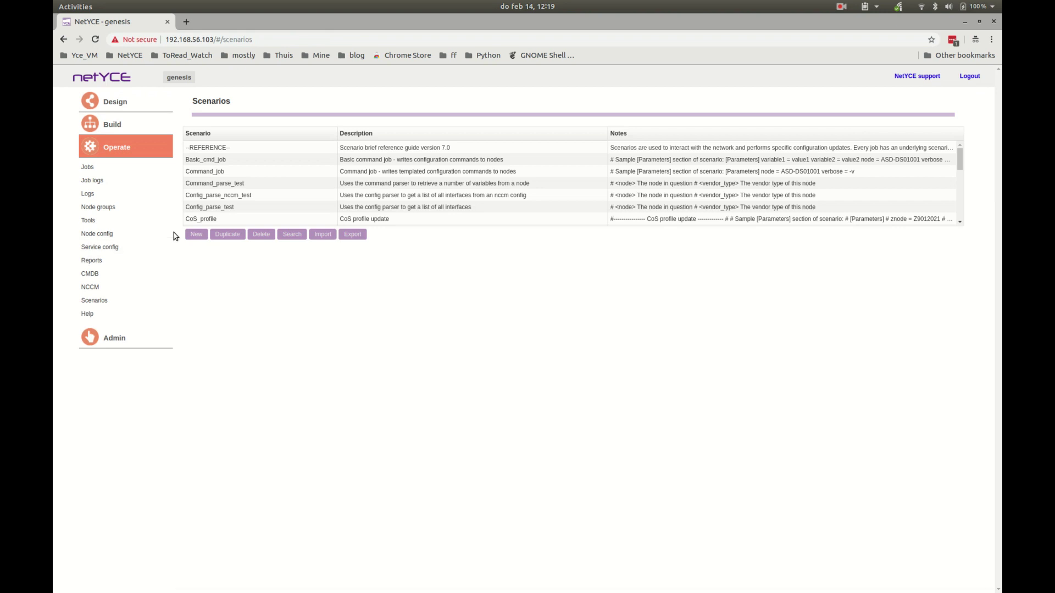
left_click(216, 163)
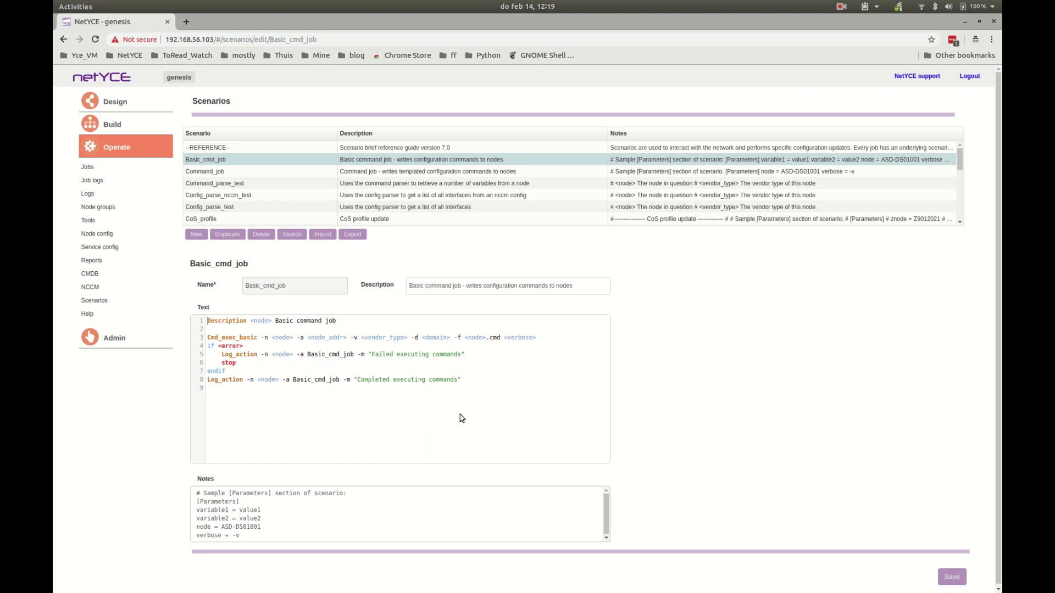
left_click(227, 339)
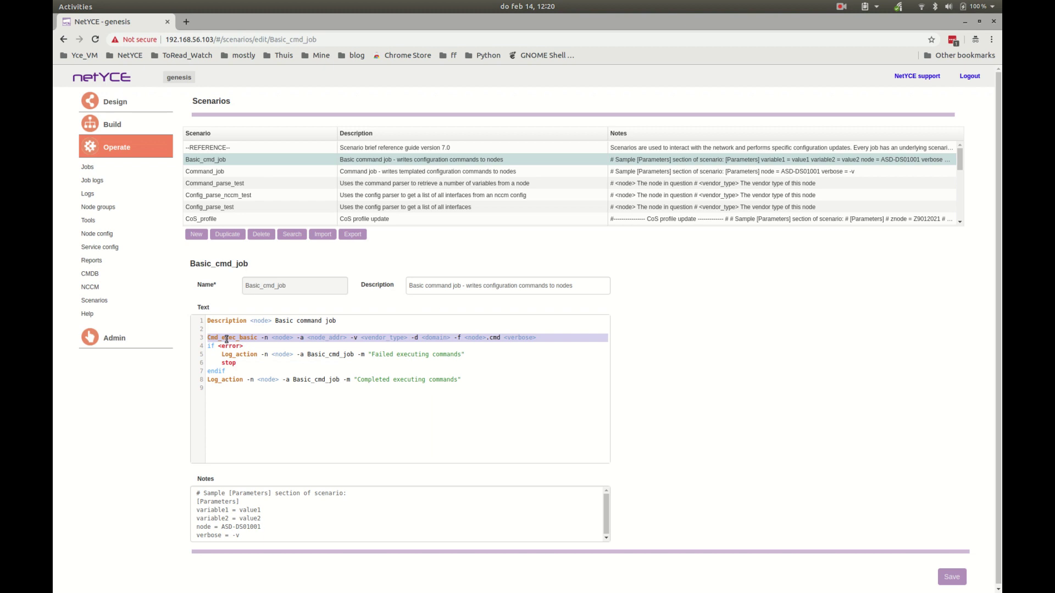
left_click(251, 352)
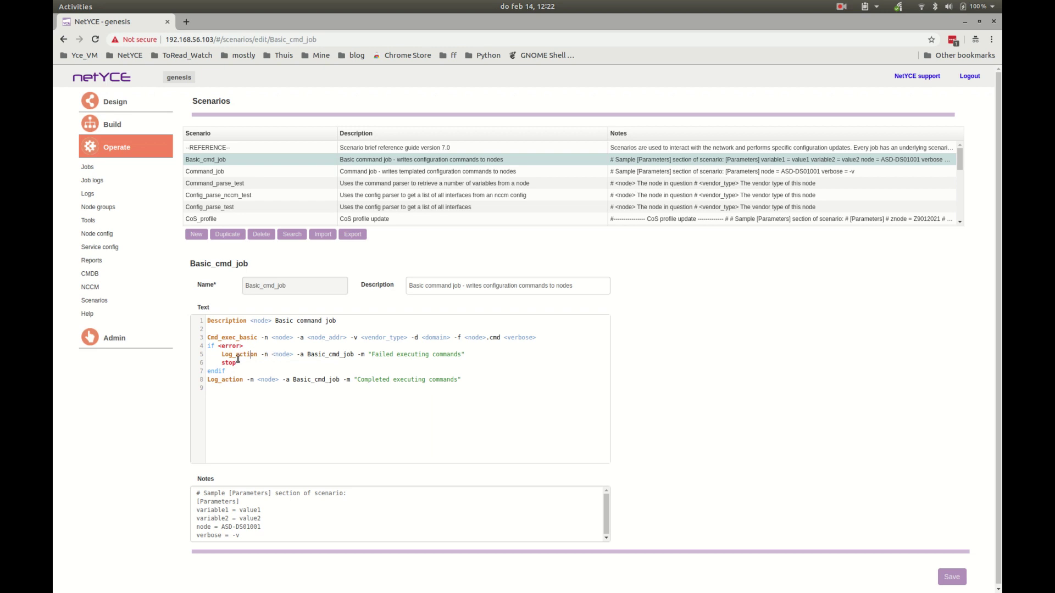
Step: Duplicate the browser tab, open the action logs in it and select the Basic_cmd_job entry for router1
right_click(139, 22)
left_click(173, 60)
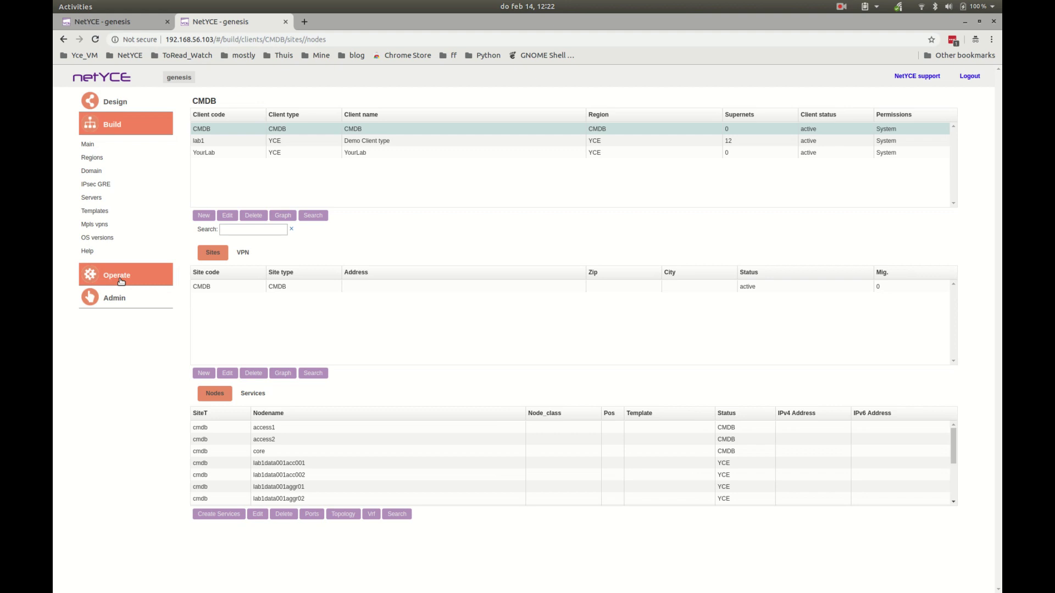
left_click(117, 276)
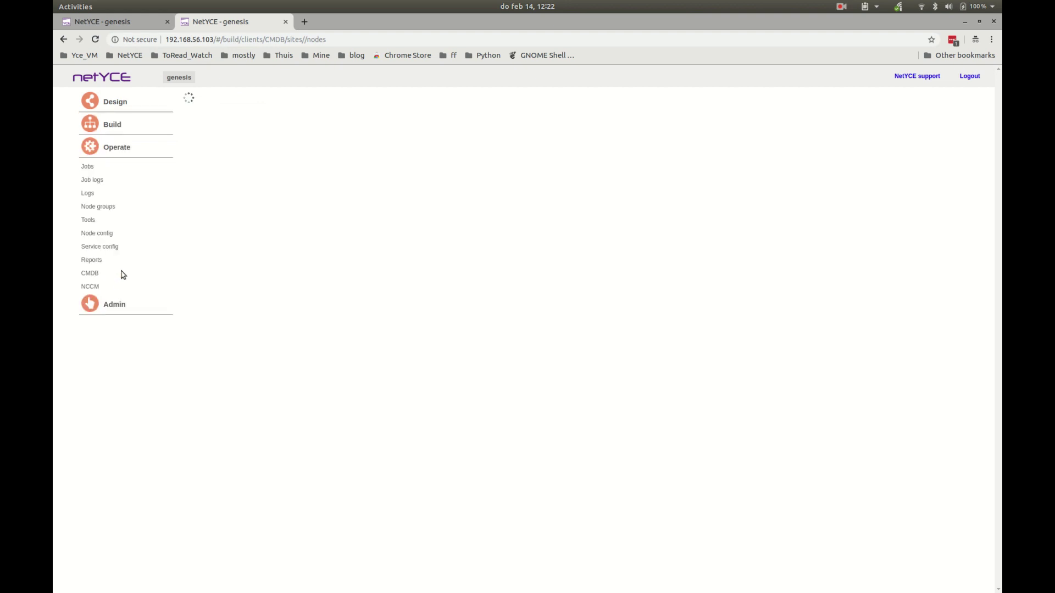
left_click(94, 195)
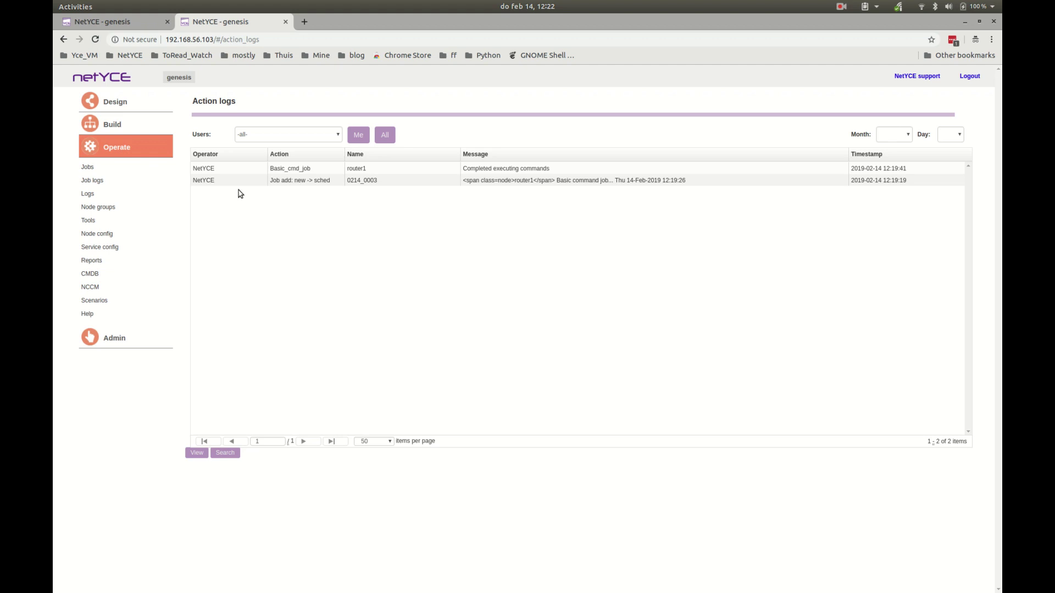
left_click(295, 169)
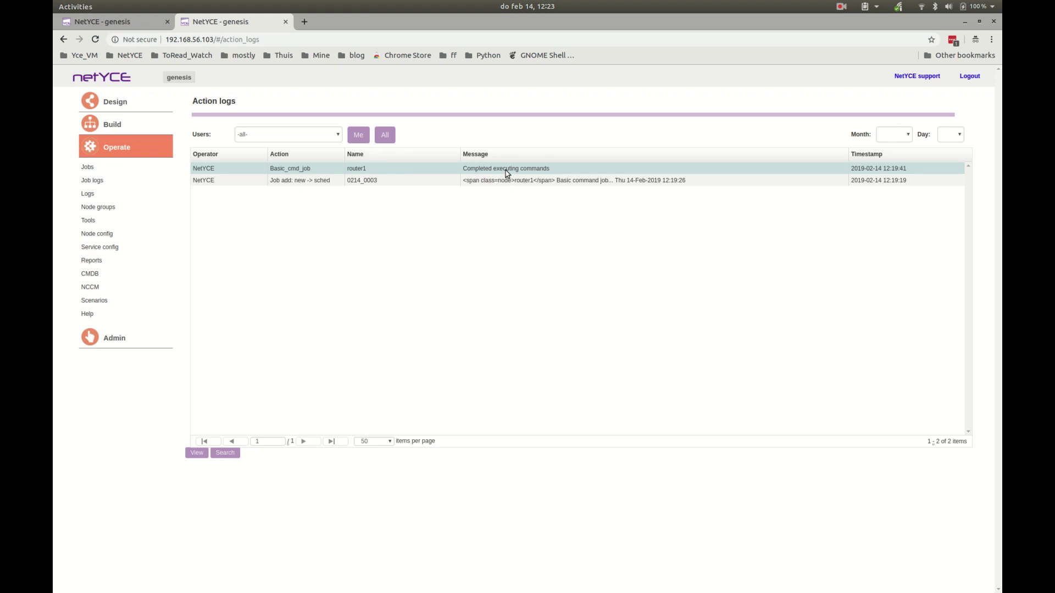
Step: Return to the Basic_cmd_job scenario and highlight the "Completed executing commands" message in its last Log_action line
left_click(130, 28)
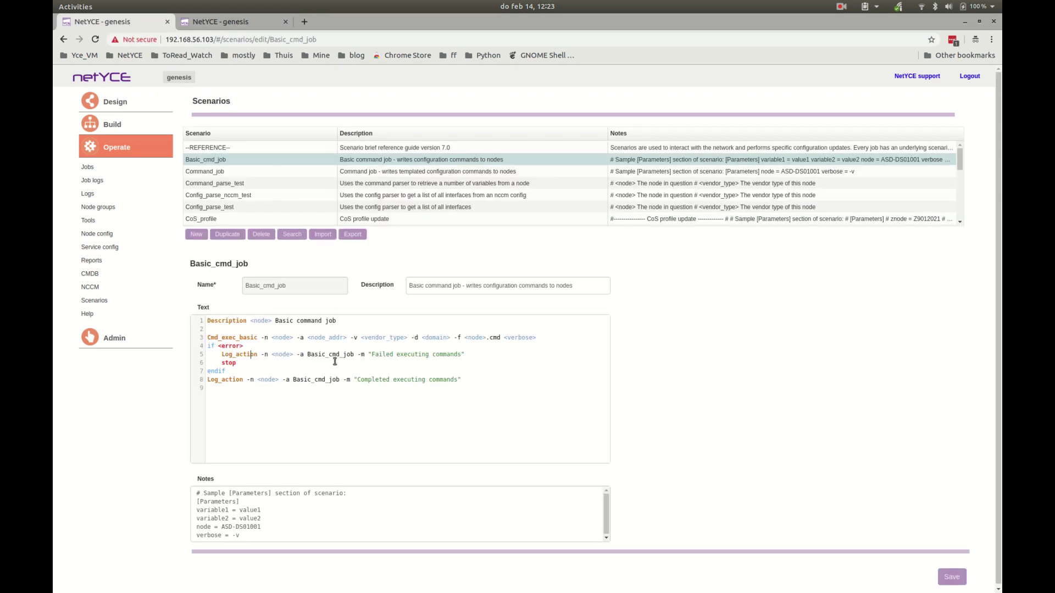
left_click_drag(257, 380, 458, 380)
left_click(356, 381)
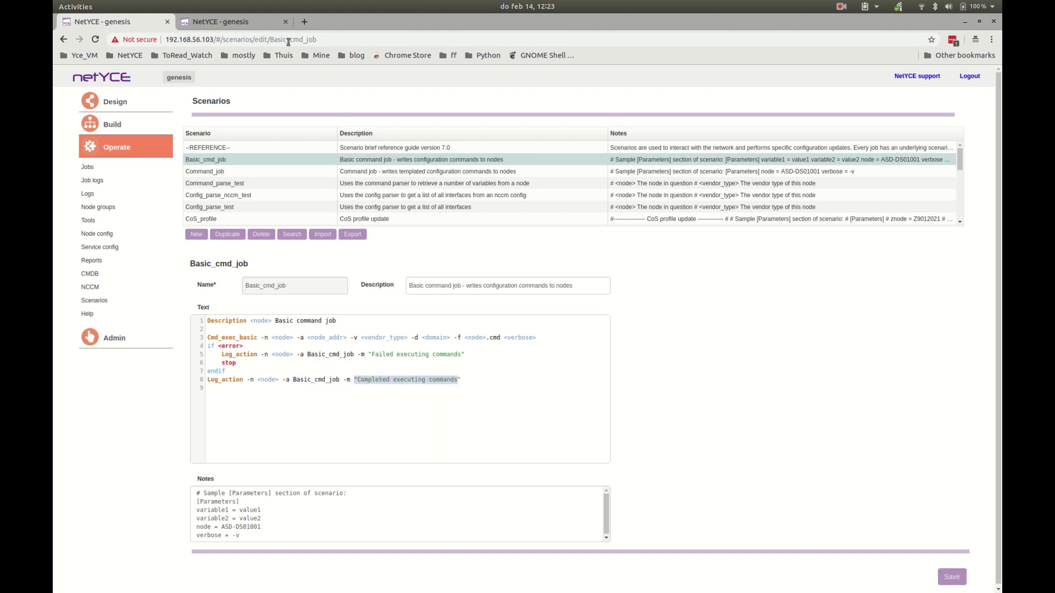
Step: View the full details of router1's Basic_cmd_job entry in the action logs and close them again
left_click(254, 25)
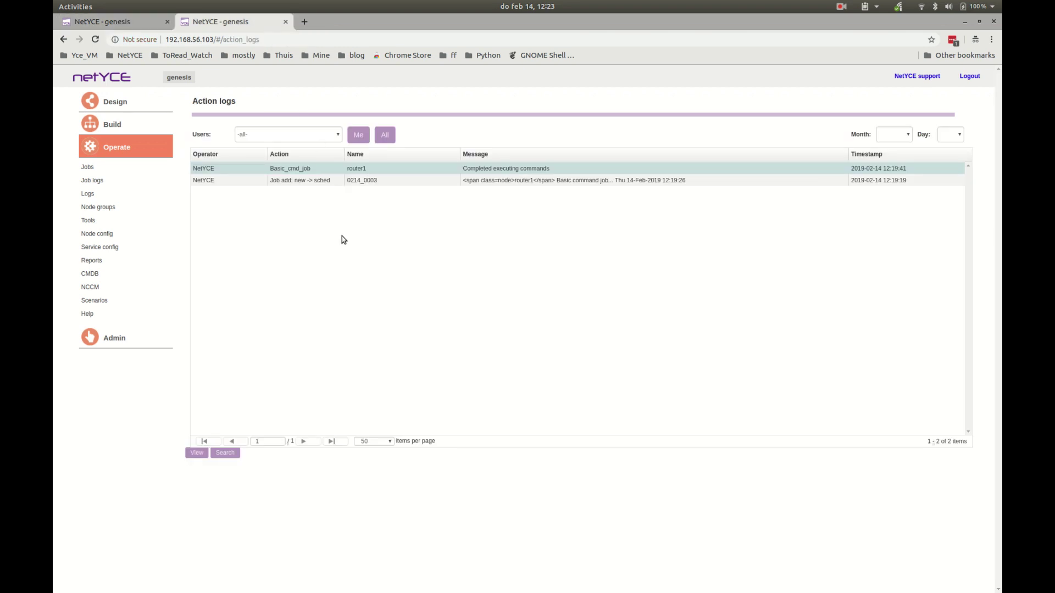
double_click(454, 171)
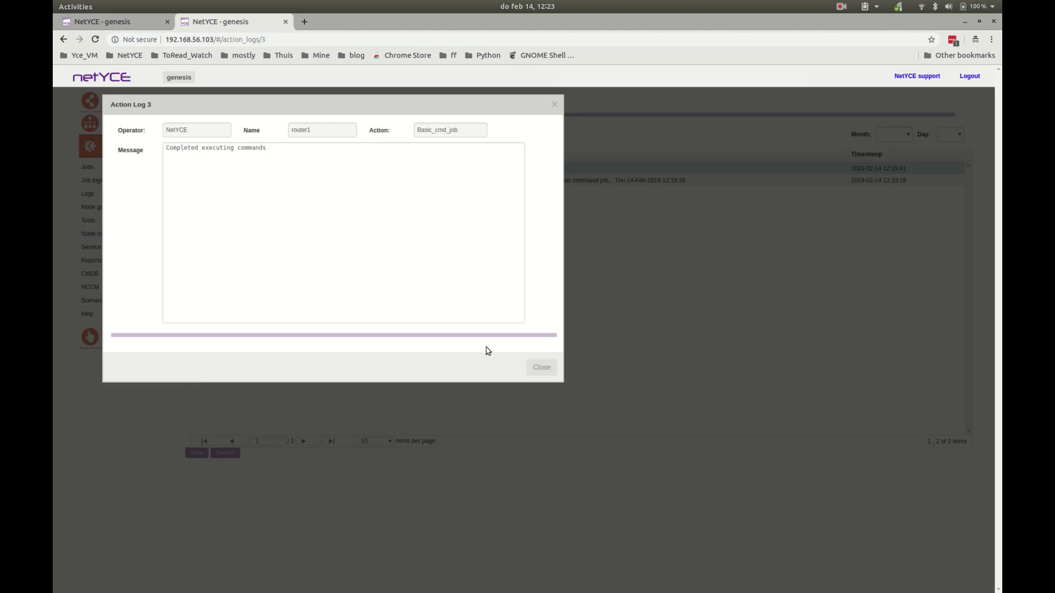
left_click(538, 373)
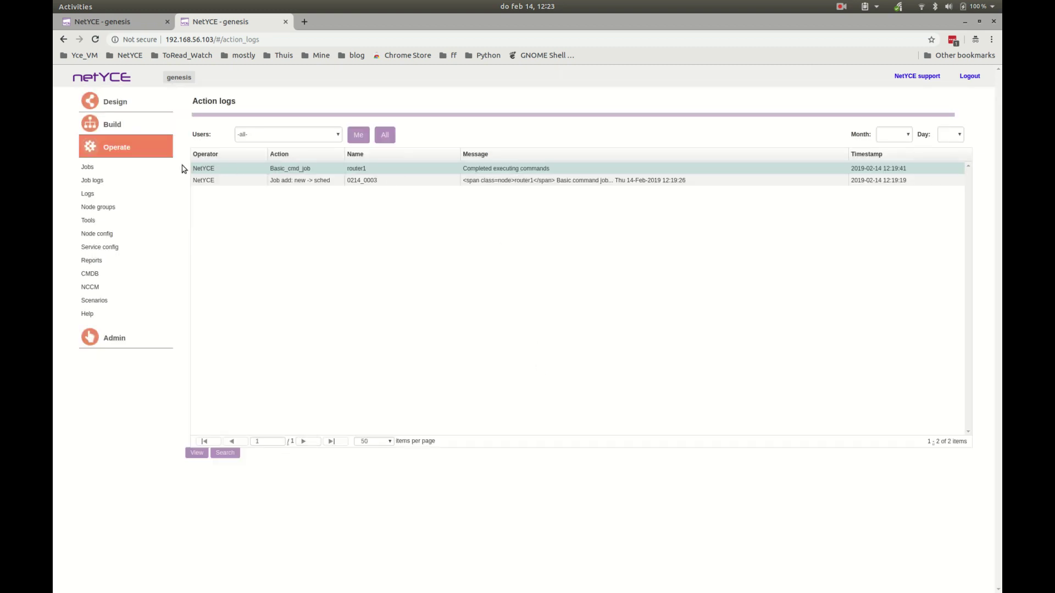
Step: Open the log files of router1's basic command job from the job logs and enlarge their window downwards
left_click(96, 183)
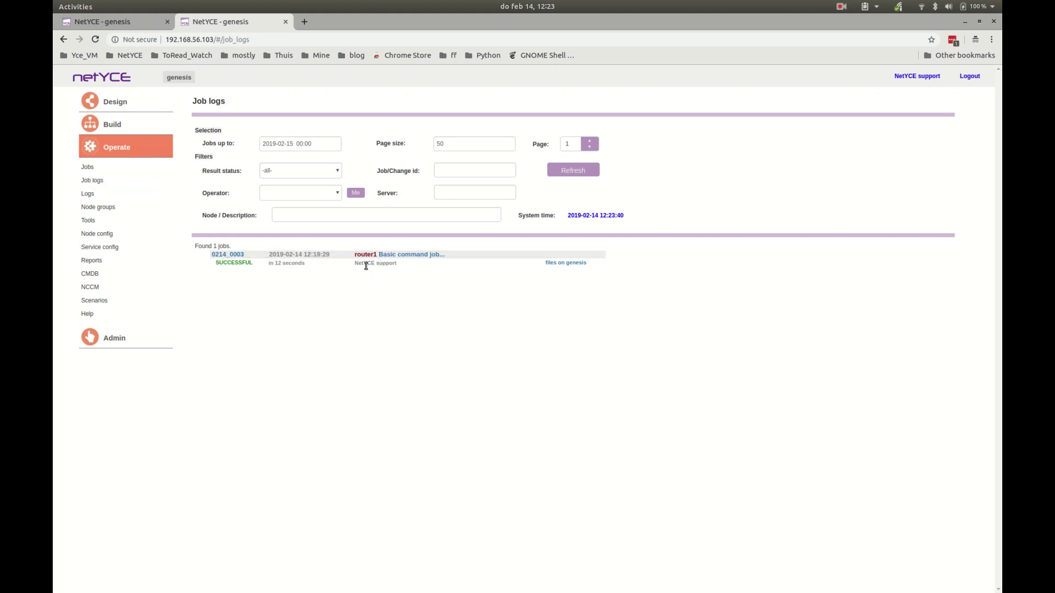
left_click(570, 265)
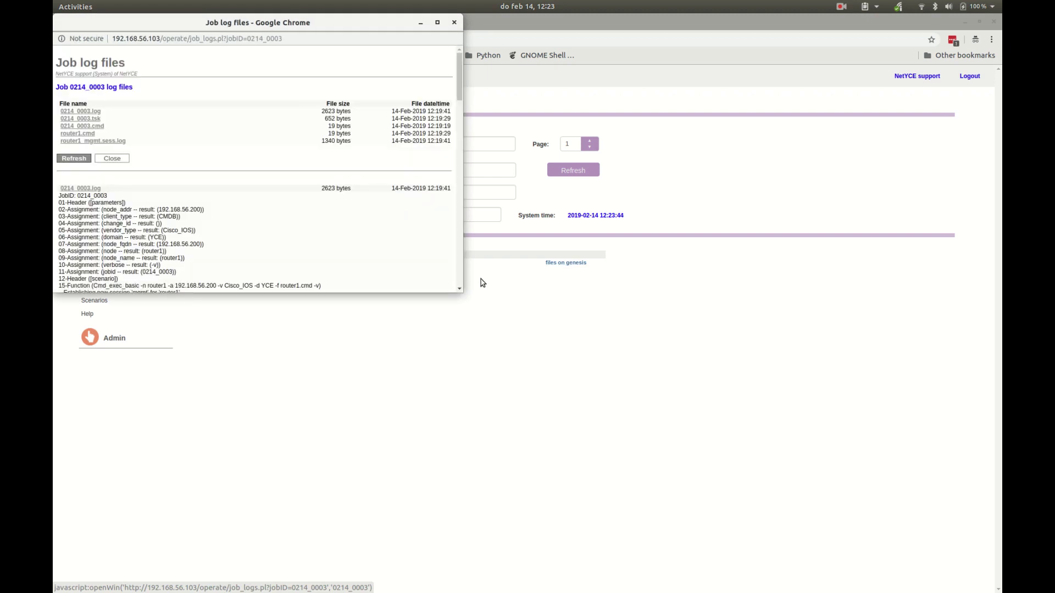
left_click_drag(461, 294, 468, 564)
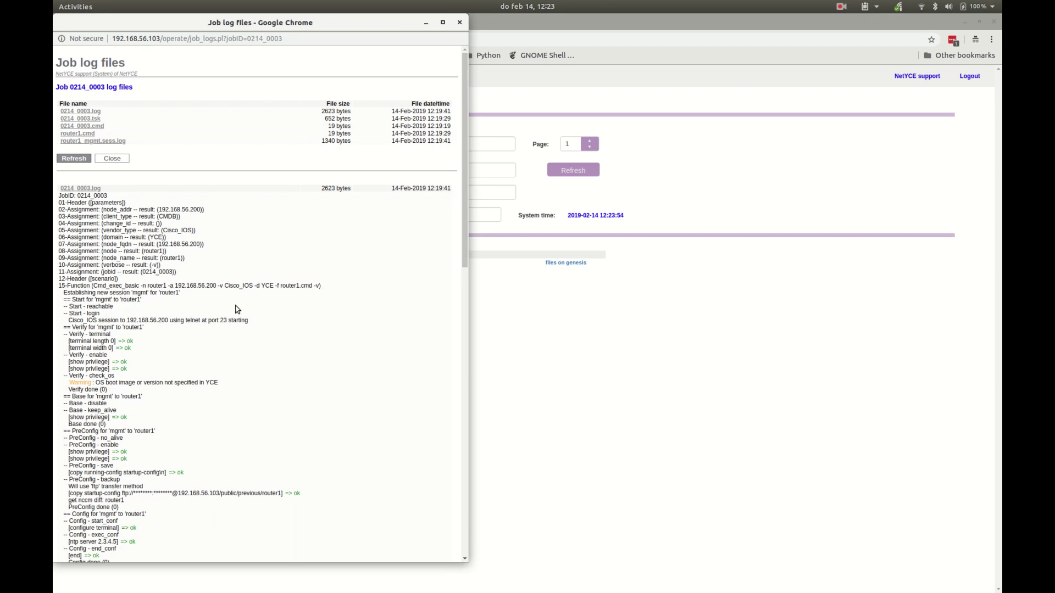
Step: Examine the job log's parameter assignments, the session phases and the executed "ntp server 2.3.4.5" command
double_click(116, 209)
double_click(121, 231)
triple_click(119, 238)
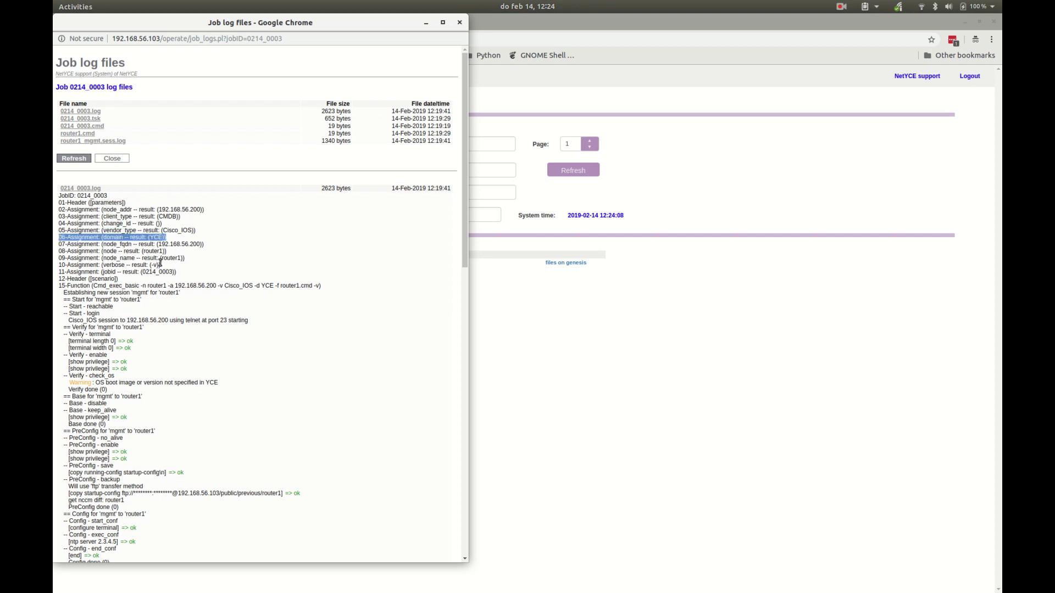
scroll(157, 268, "down", 1)
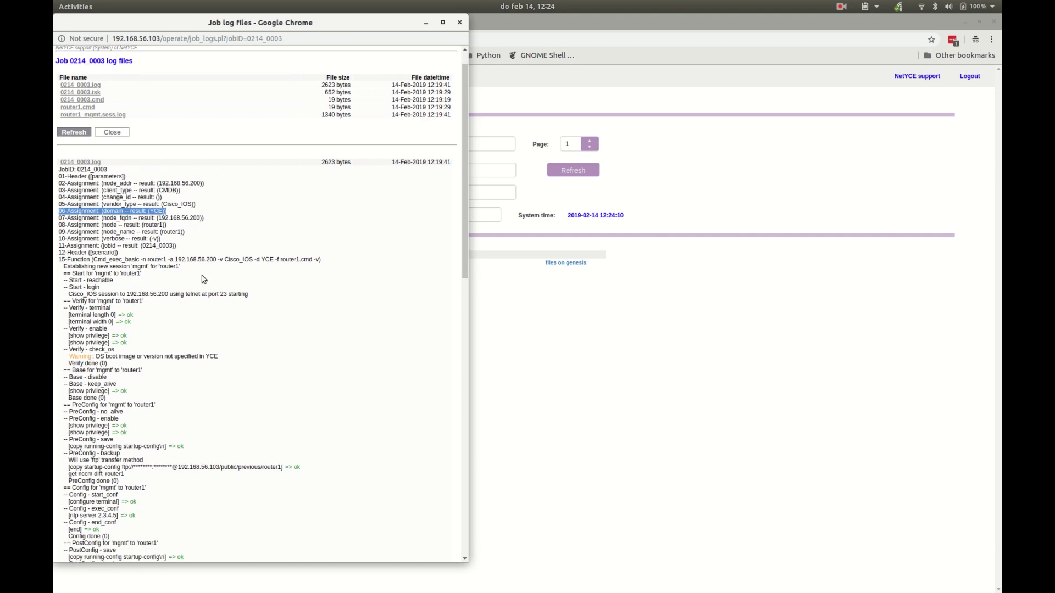
scroll(200, 281, "down", 2)
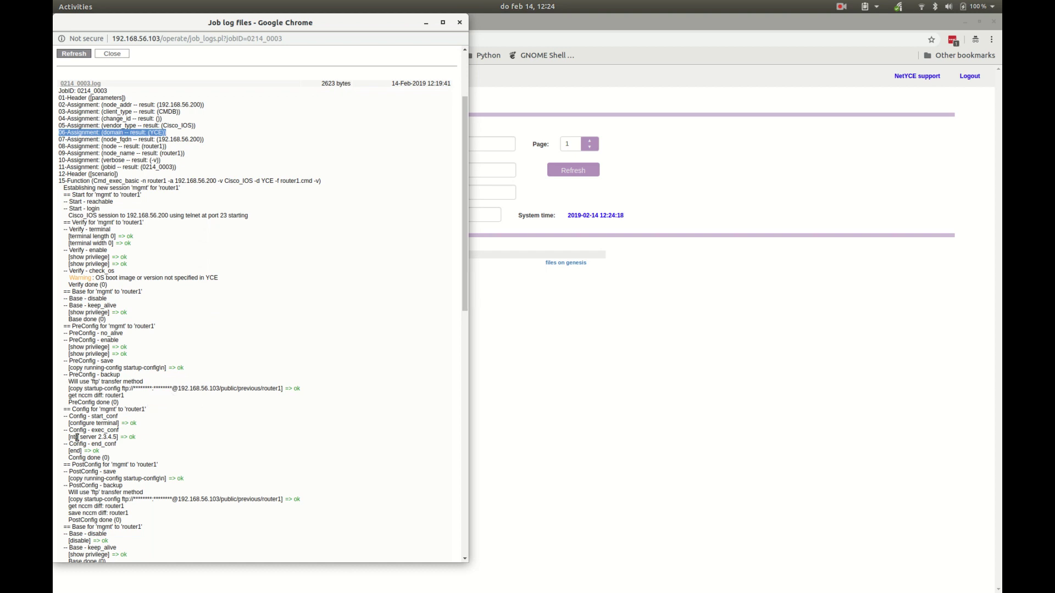
left_click_drag(70, 437, 171, 436)
scroll(176, 434, "down", 1)
right_click(158, 446)
left_click(105, 473)
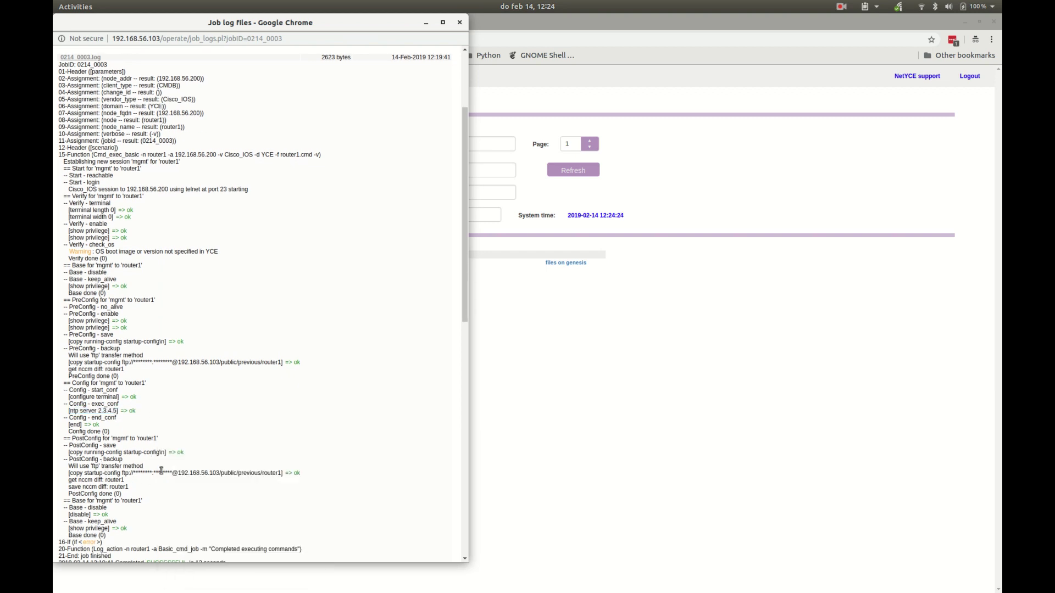
Step: Review the end of the job log, the parsed scenario in the .tsk file and the commands in router1.cmd
scroll(133, 451, "down", 7)
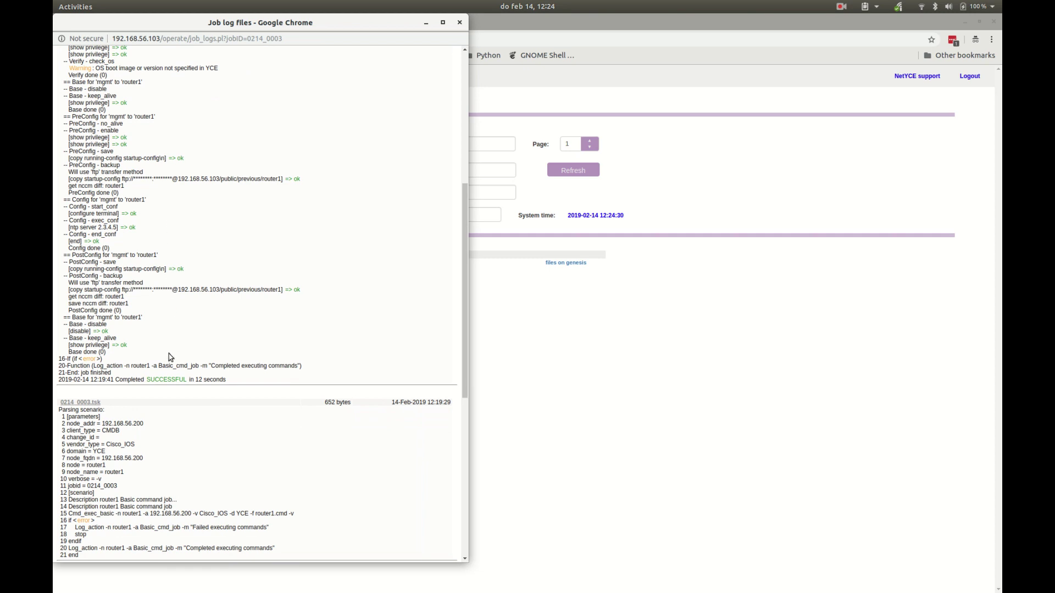
scroll(171, 354, "down", 1)
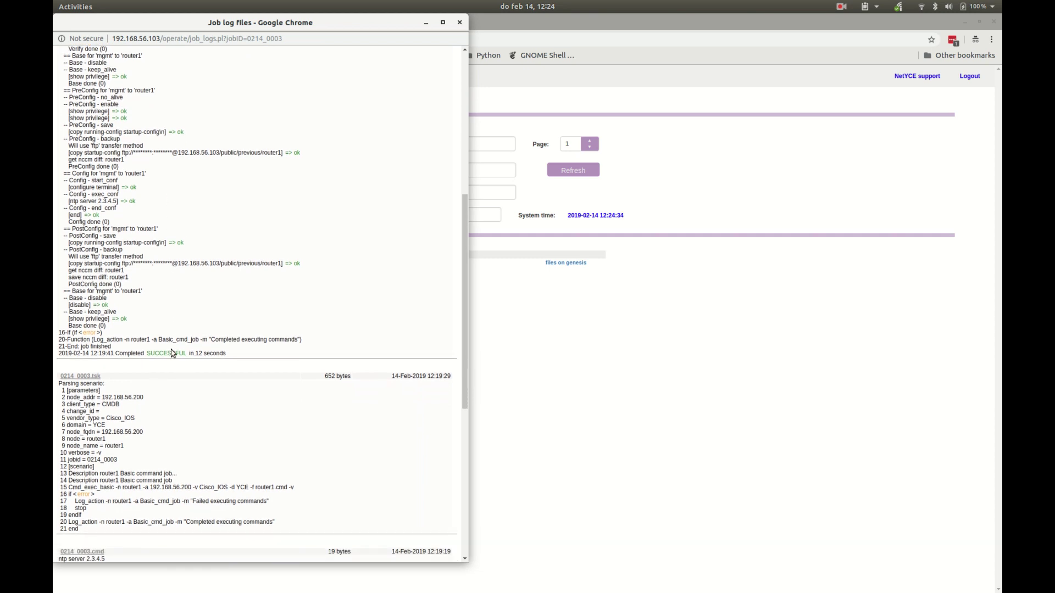
scroll(172, 353, "down", 4)
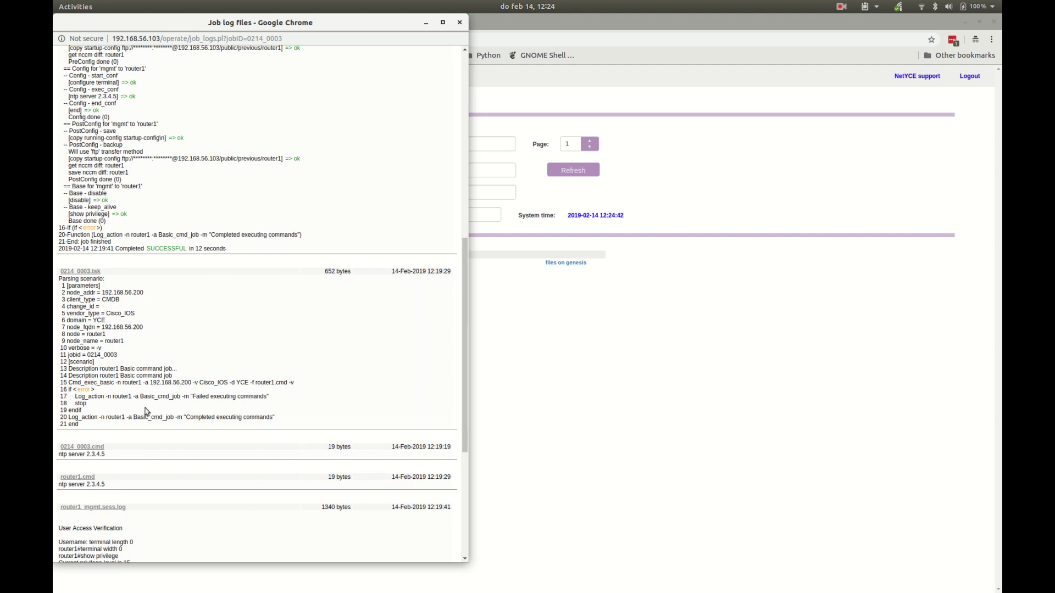
scroll(147, 412, "down", 1)
left_click_drag(59, 459, 109, 462)
left_click(109, 462)
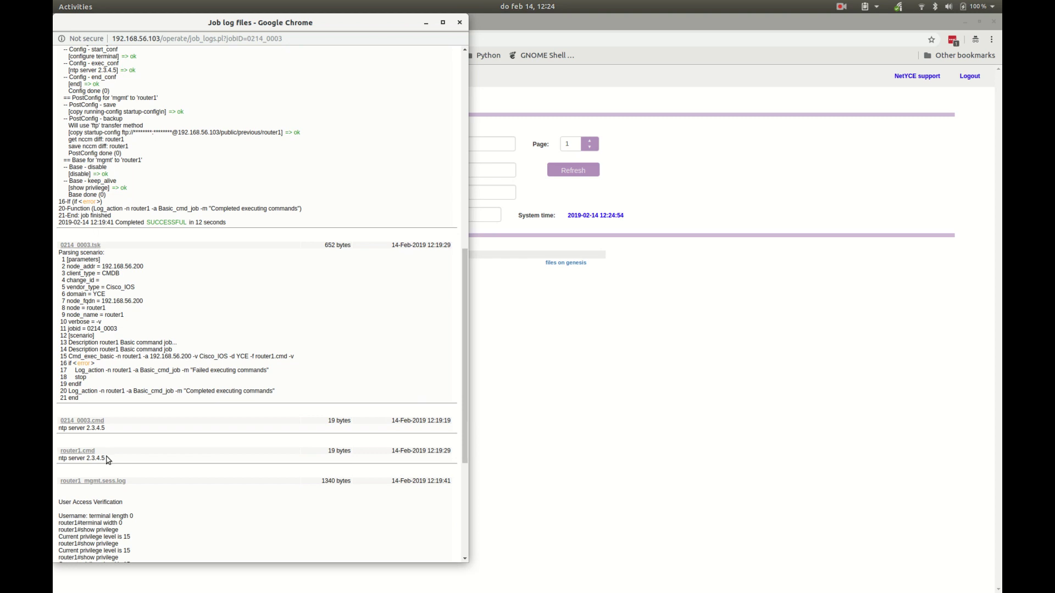
Step: Read through the router1_mgmt.sess.log session output, highlight its ntp server command and close the job log files window
scroll(107, 459, "down", 5)
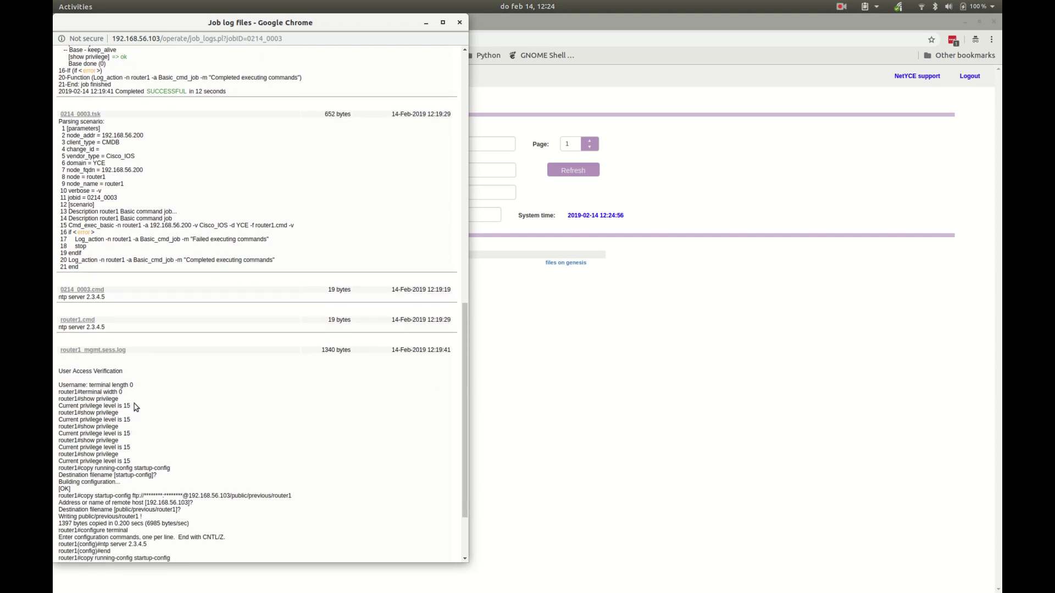
scroll(129, 413, "down", 2)
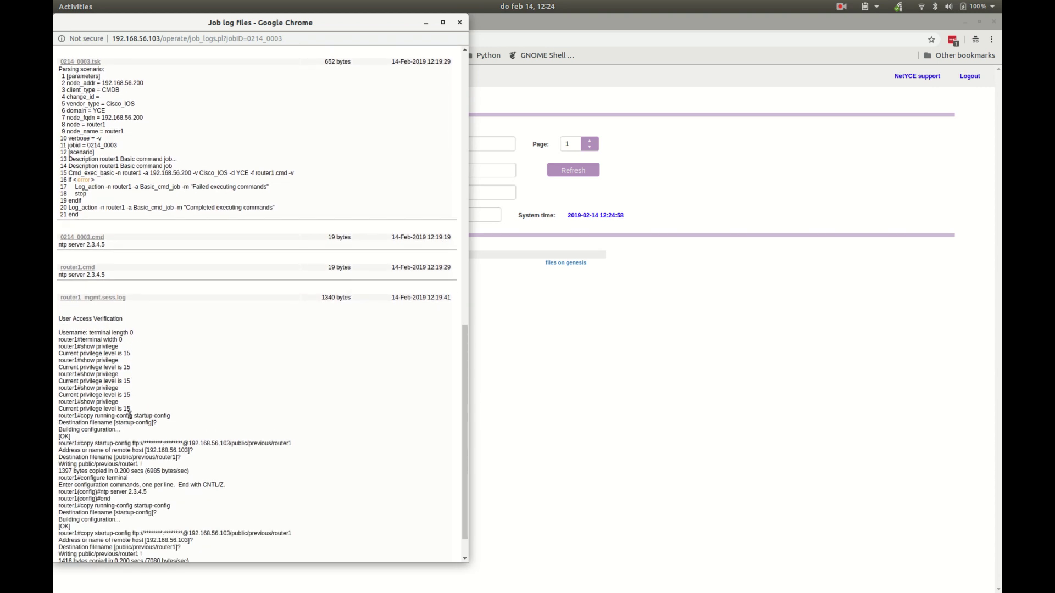
scroll(131, 413, "down", 1)
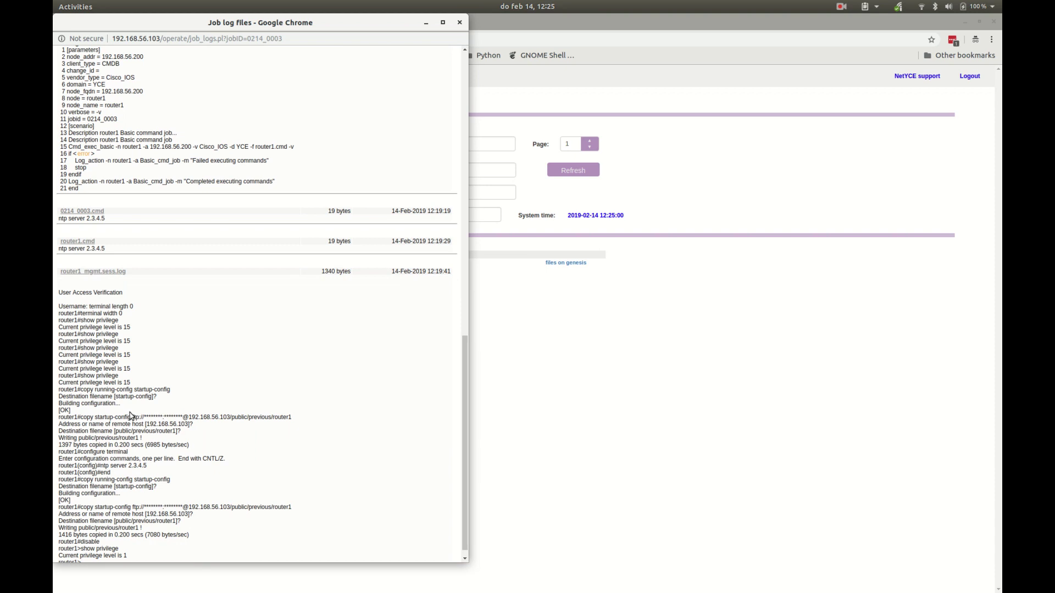
scroll(132, 416, "down", 1)
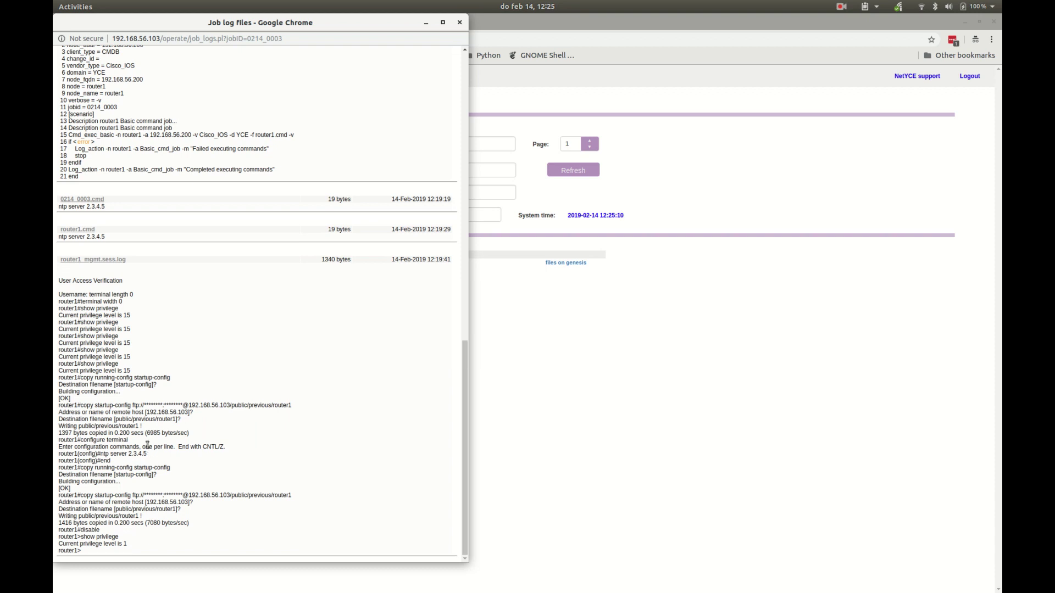
left_click_drag(154, 456, 99, 455)
left_click(459, 25)
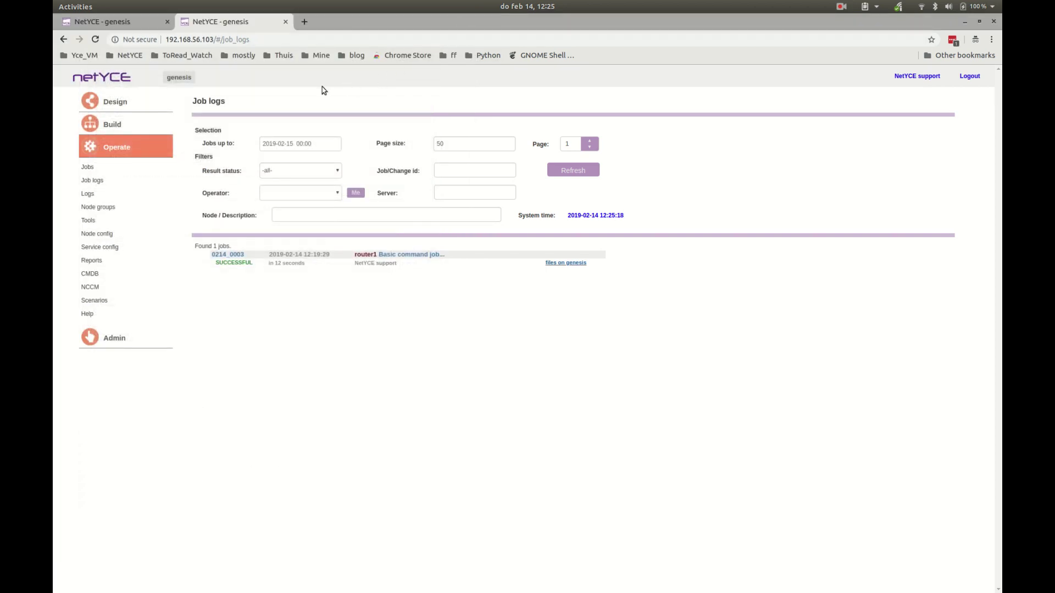
Step: Open the Basic_cmd_job scenario in the duplicated browser tab
left_click(94, 301)
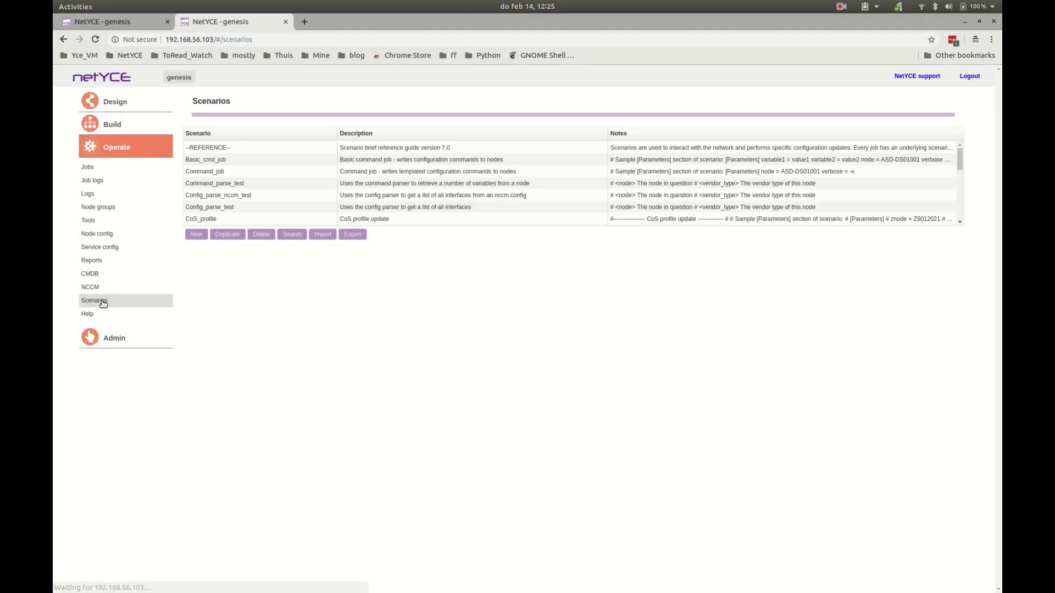
left_click(235, 163)
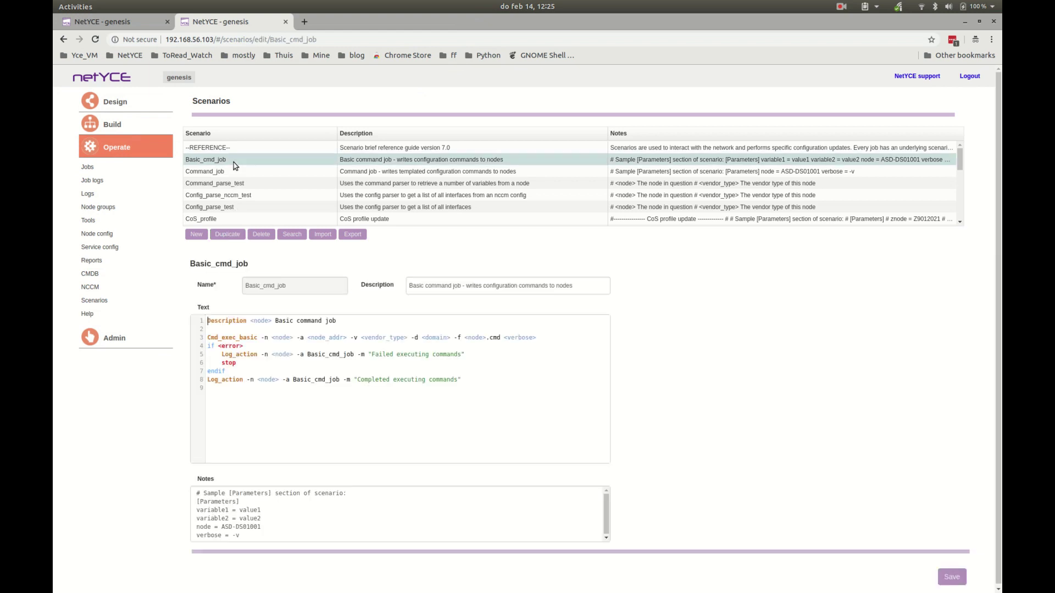